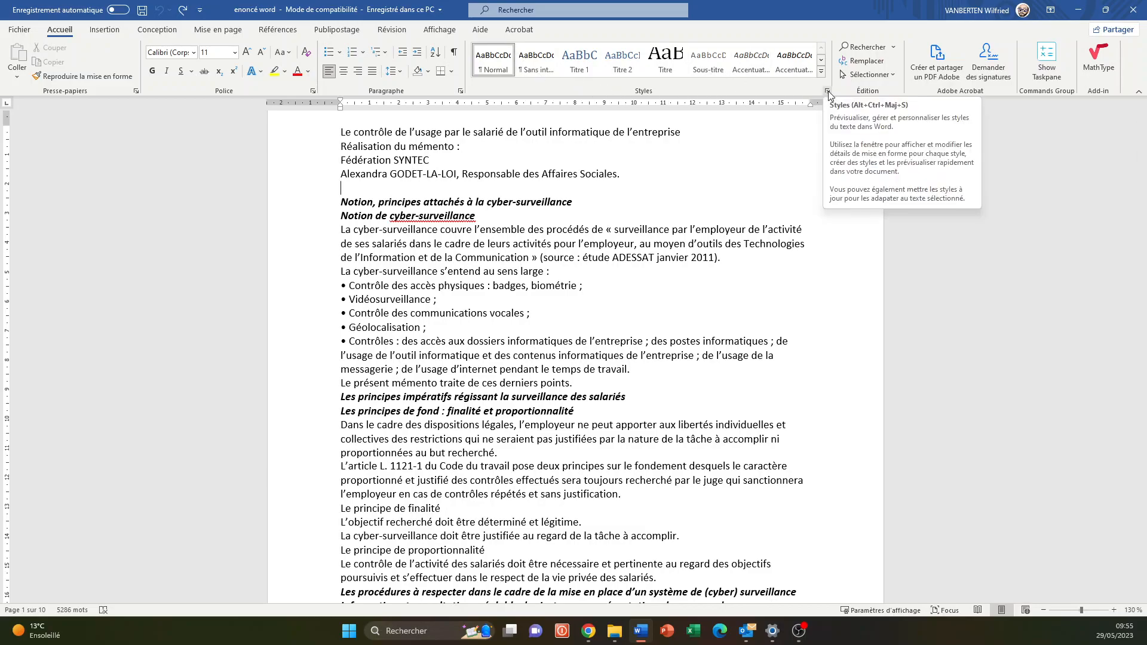
Start a new paragraph style named test1 based on the heading "Notion, principes attachés à la cyber-surveillance".
click(827, 91)
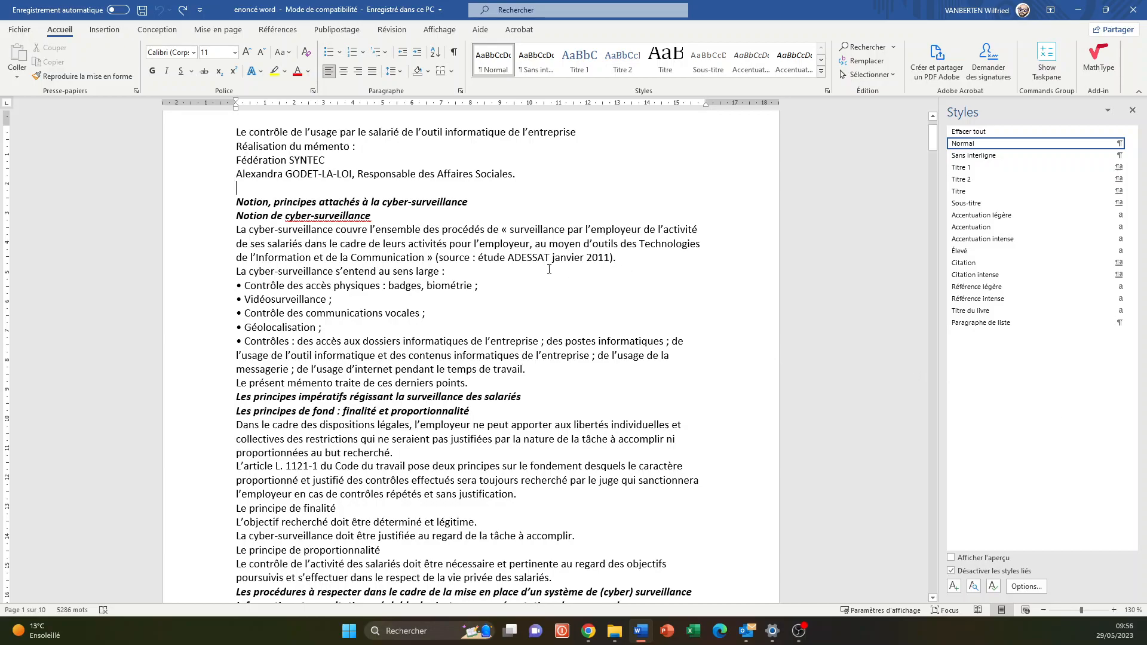
click(209, 203)
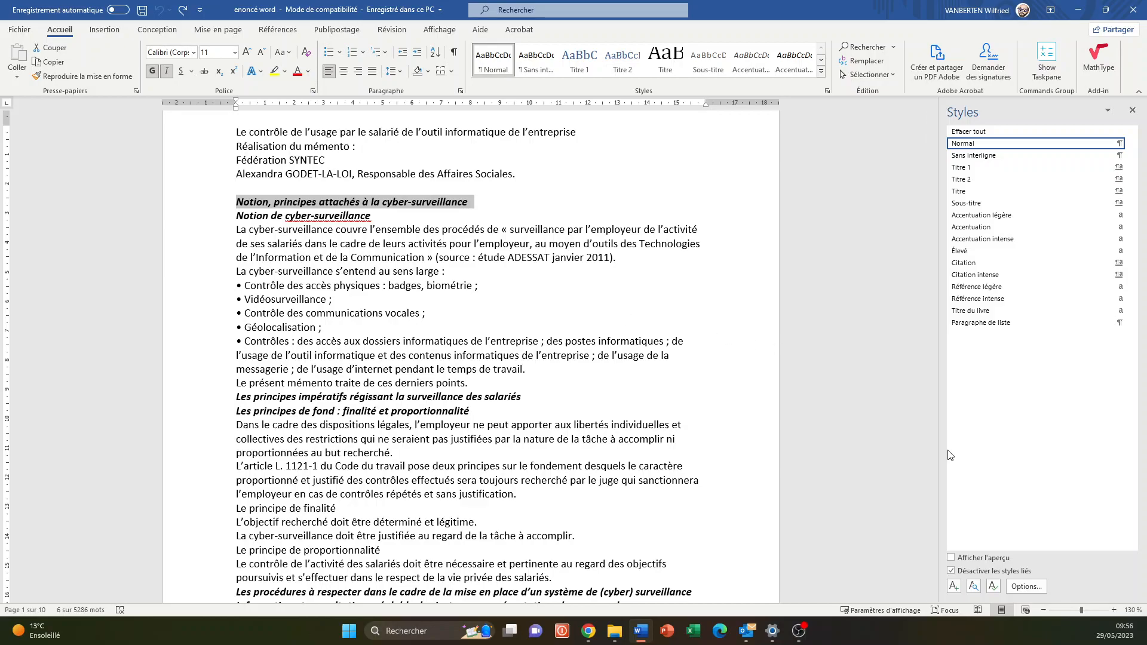
click(953, 588)
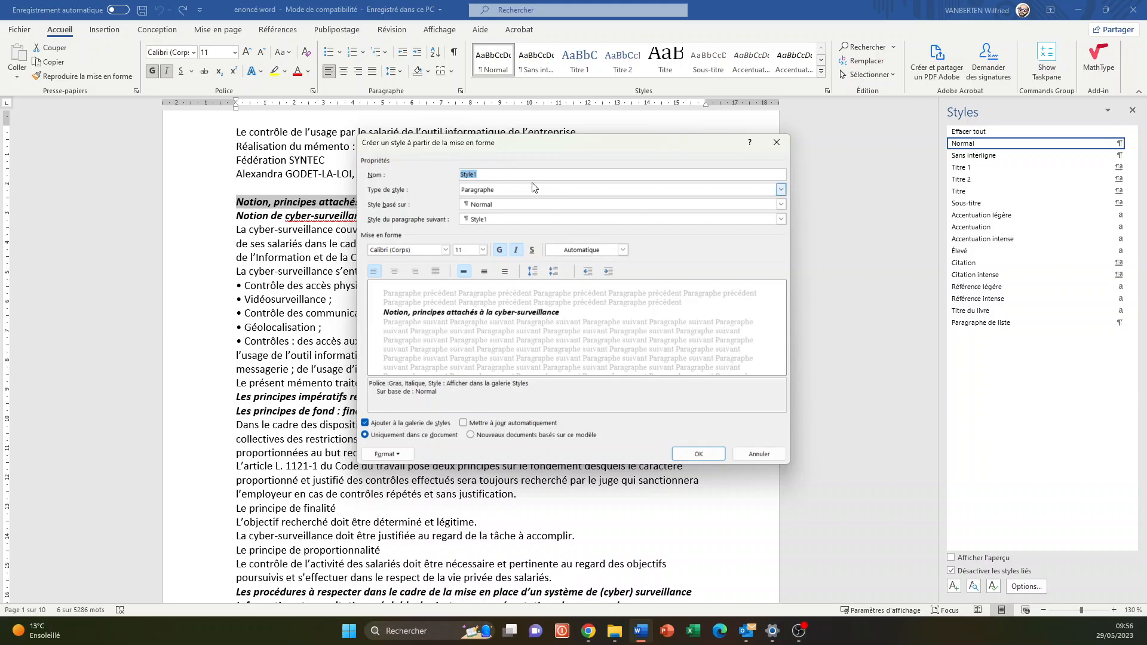
text(test)
Set the new style's font to Bodoni MT, size 14, with the automatic font colour.
click(446, 250)
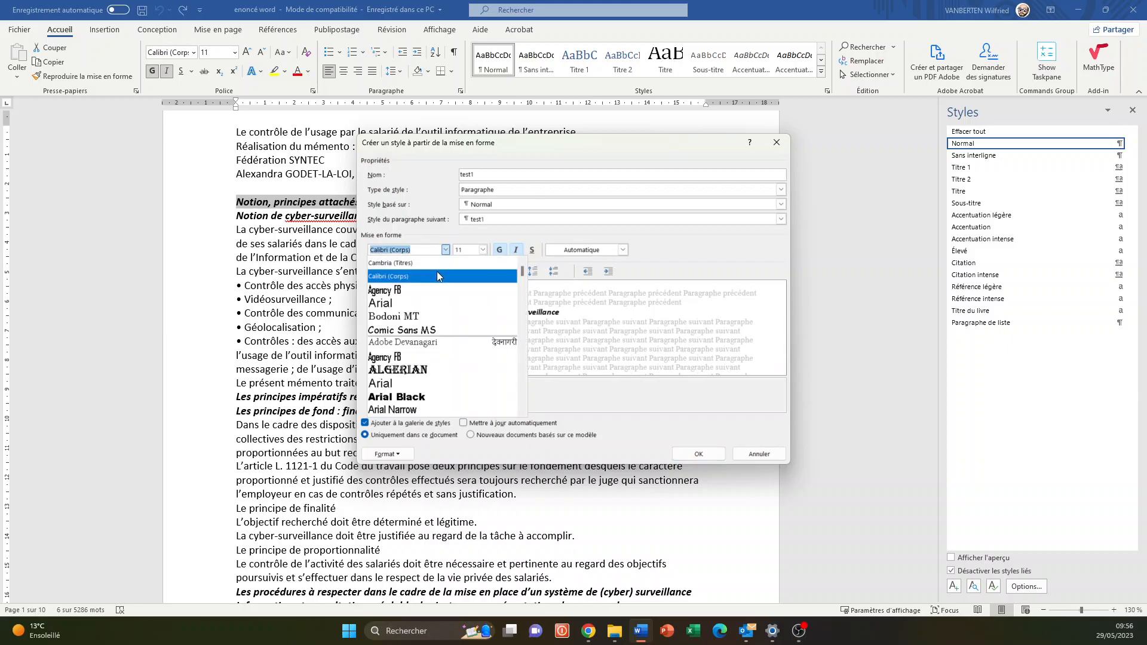
click(426, 315)
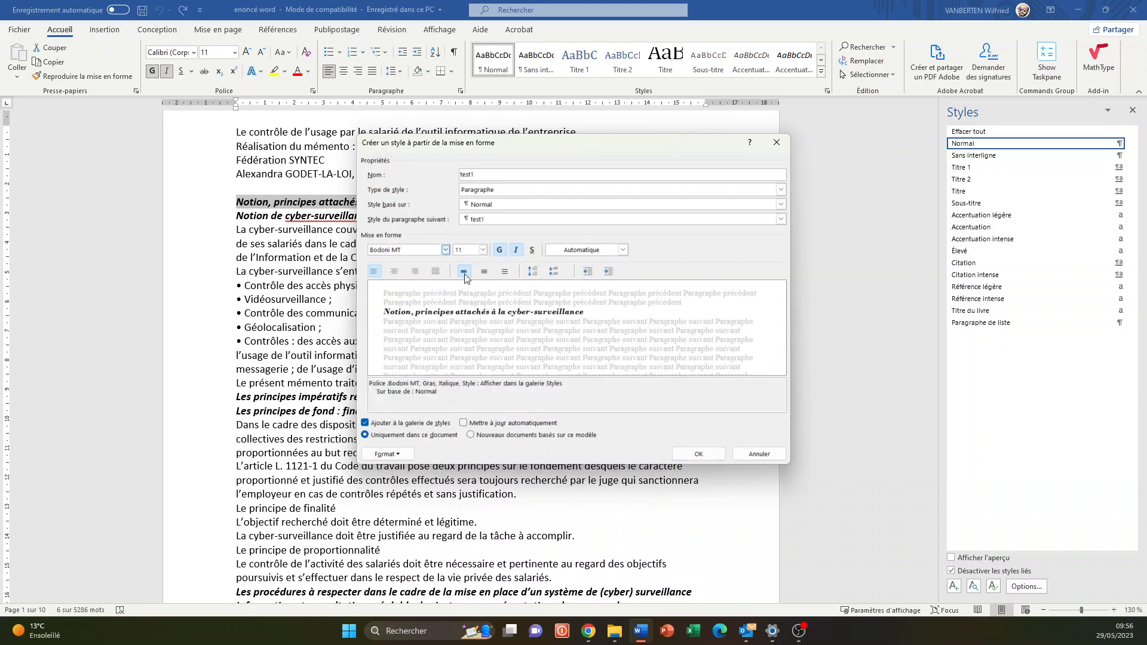
click(482, 250)
click(473, 301)
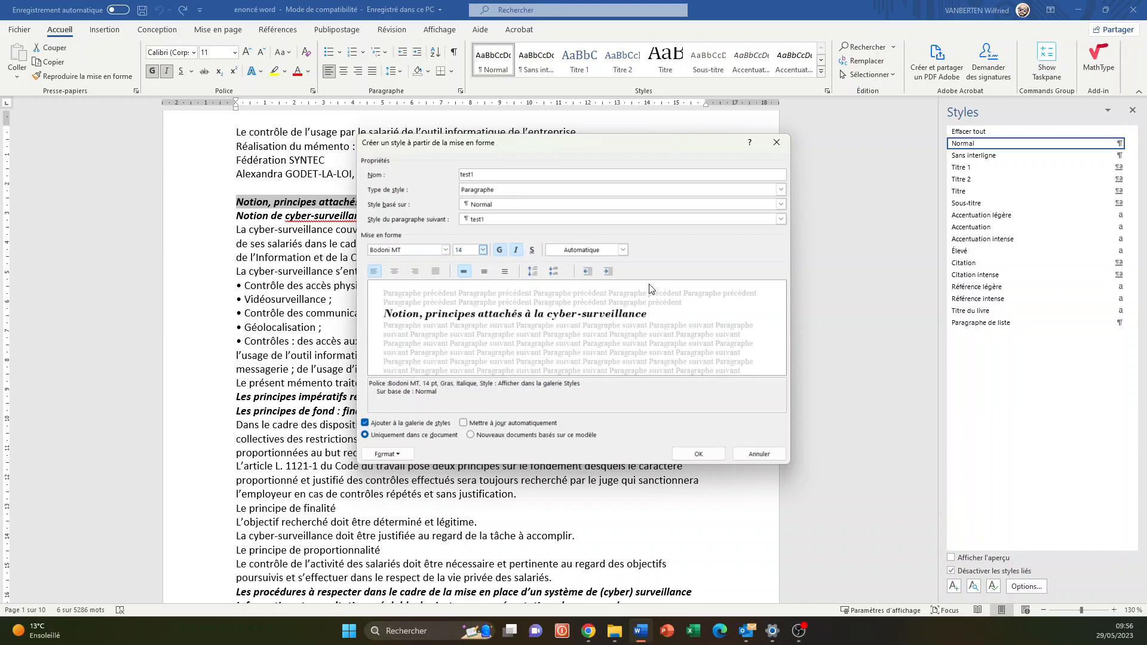
click(623, 250)
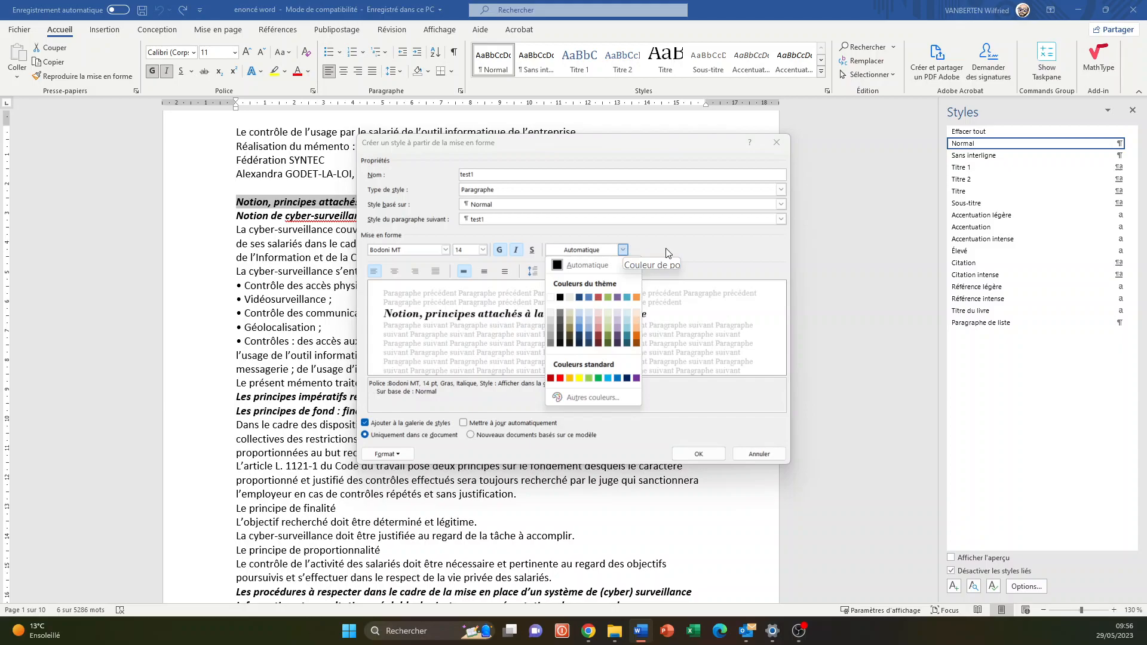
click(614, 266)
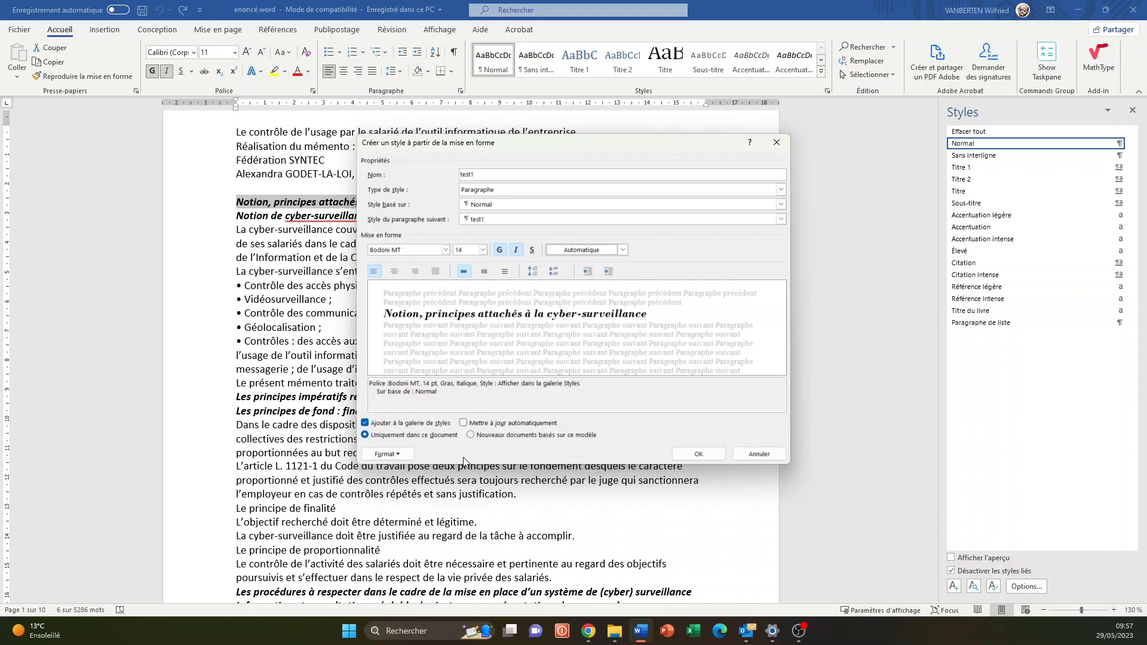
Expand the new style's character spacing by 3 pt in the advanced font settings.
click(400, 456)
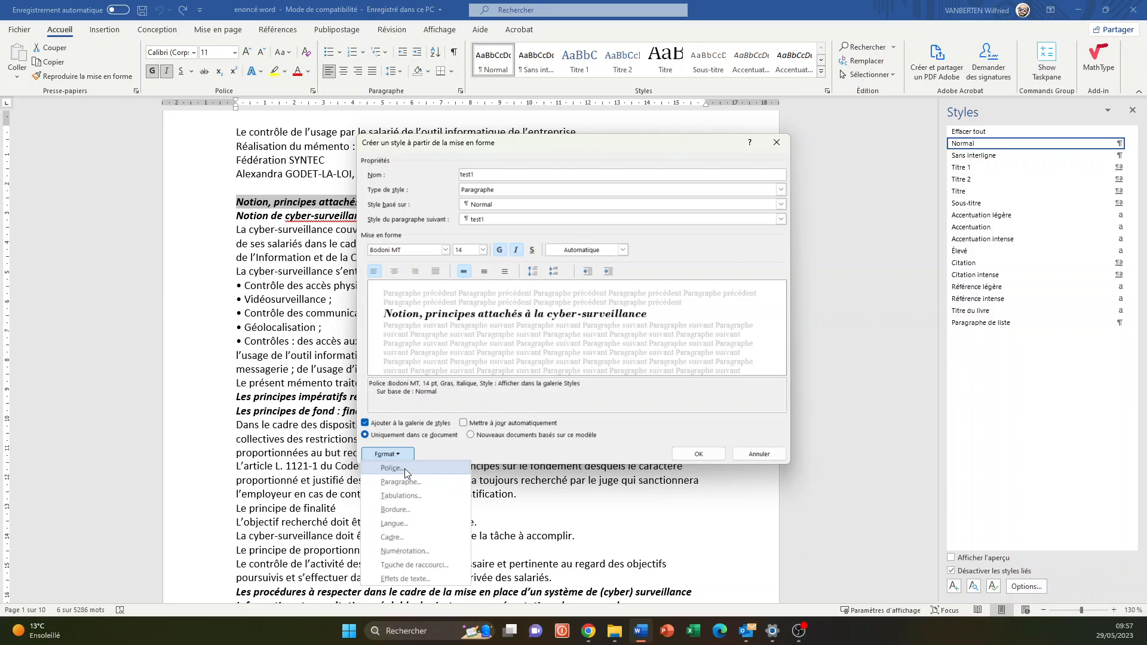
click(404, 469)
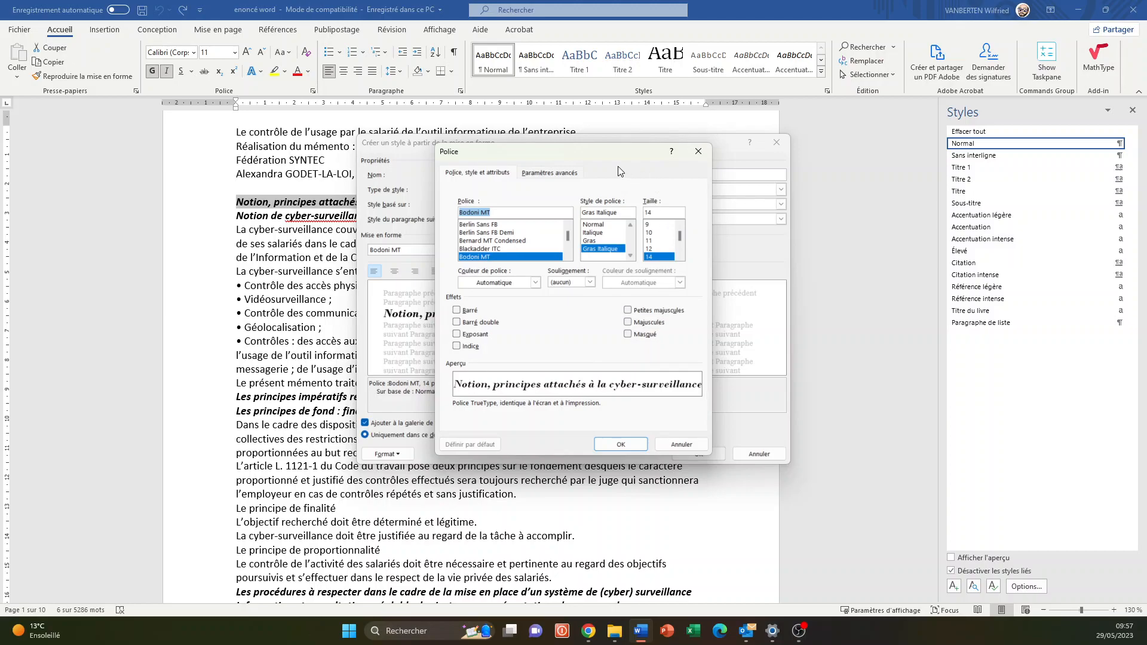
click(571, 172)
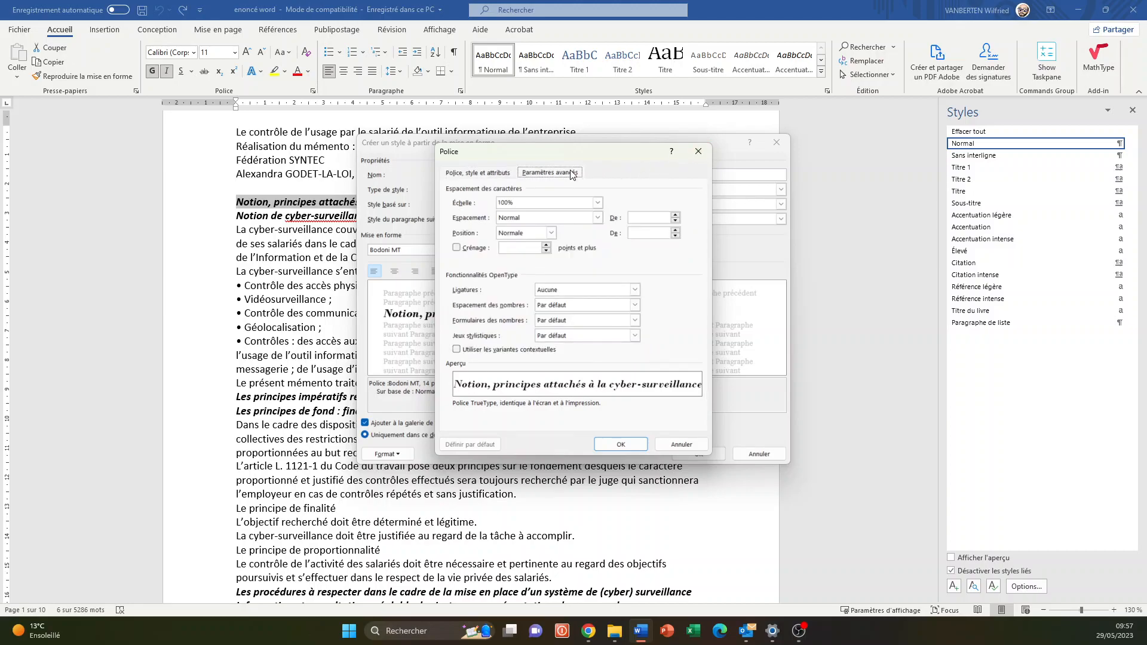
click(643, 217)
text(3)
click(614, 445)
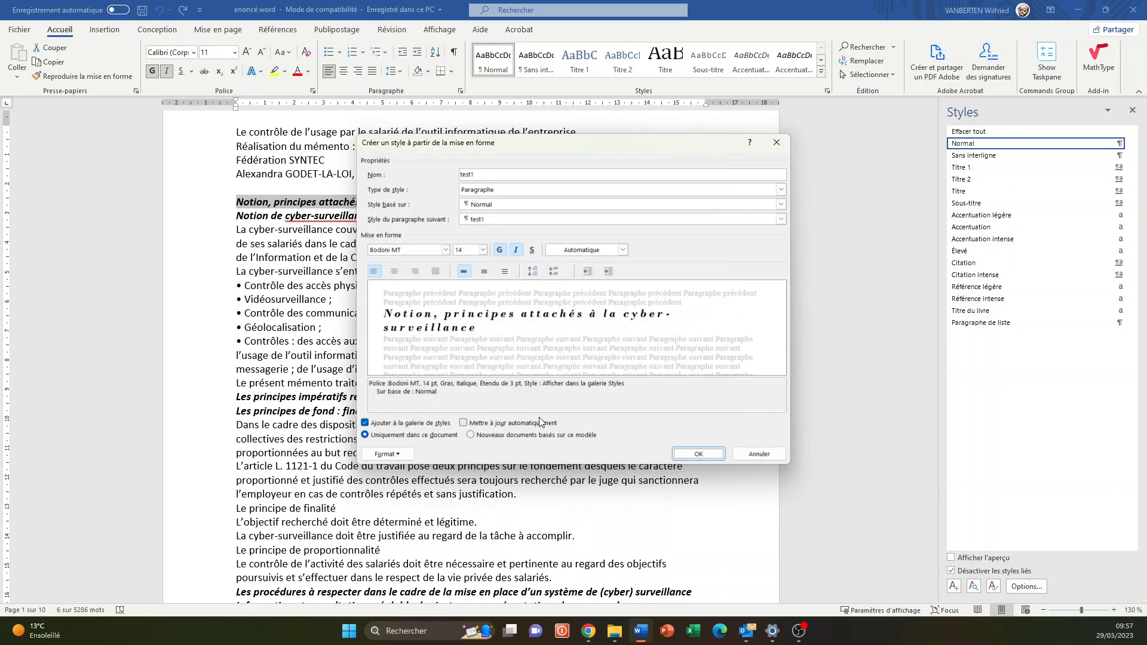
Examine the paragraph indent and spacing settings and the border options offered for the new style.
click(394, 455)
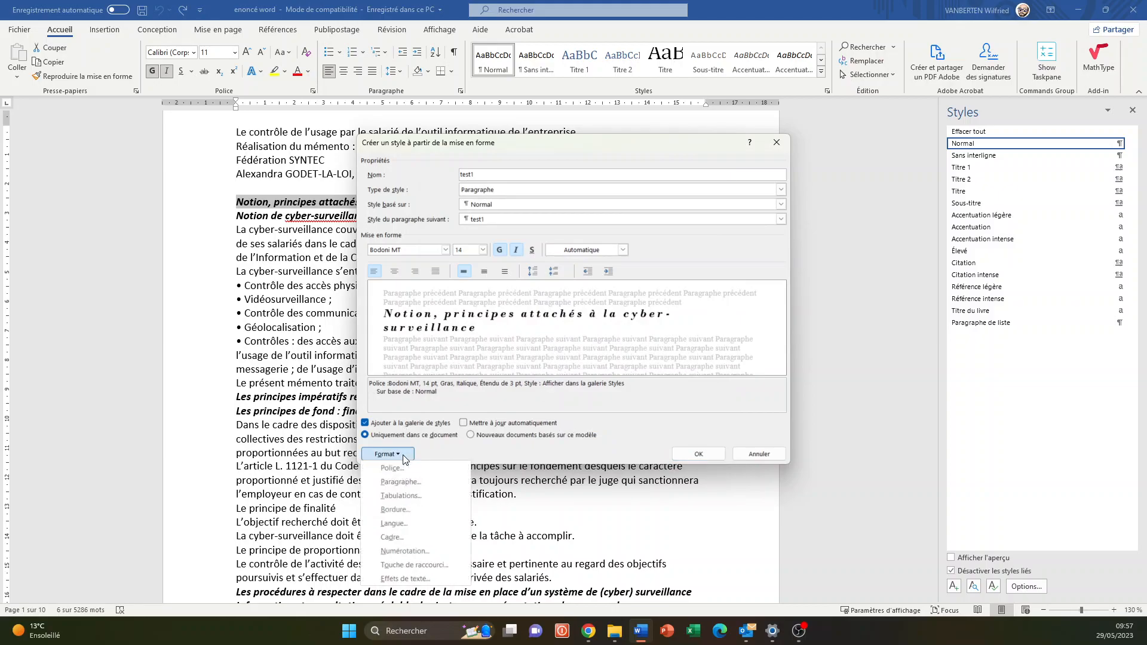
click(396, 481)
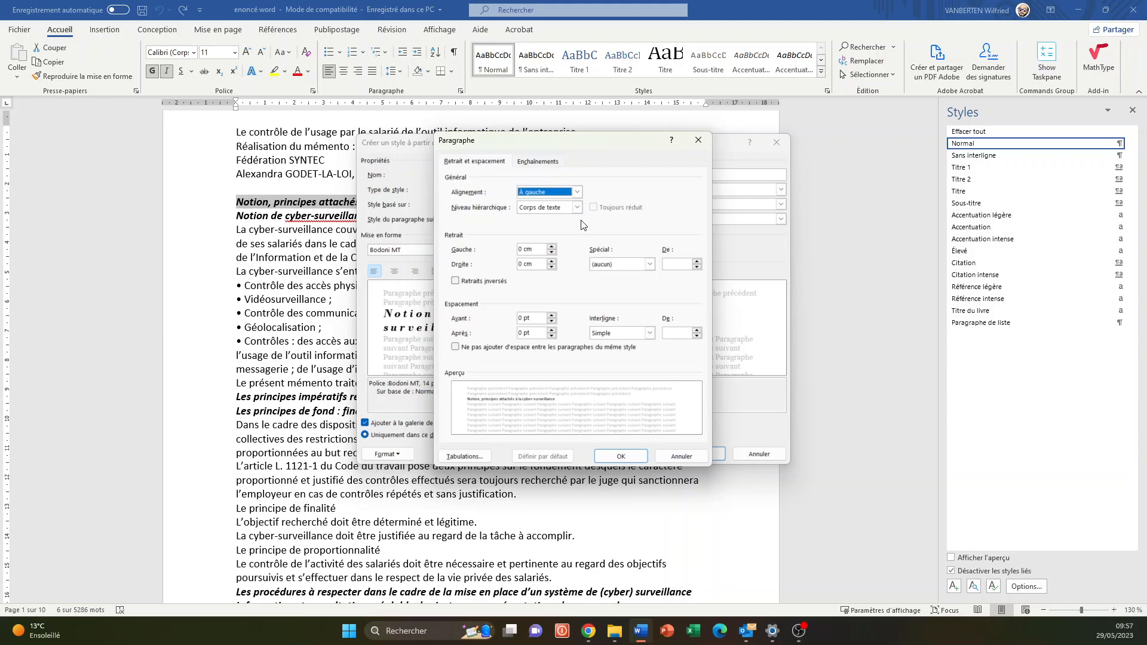
click(621, 456)
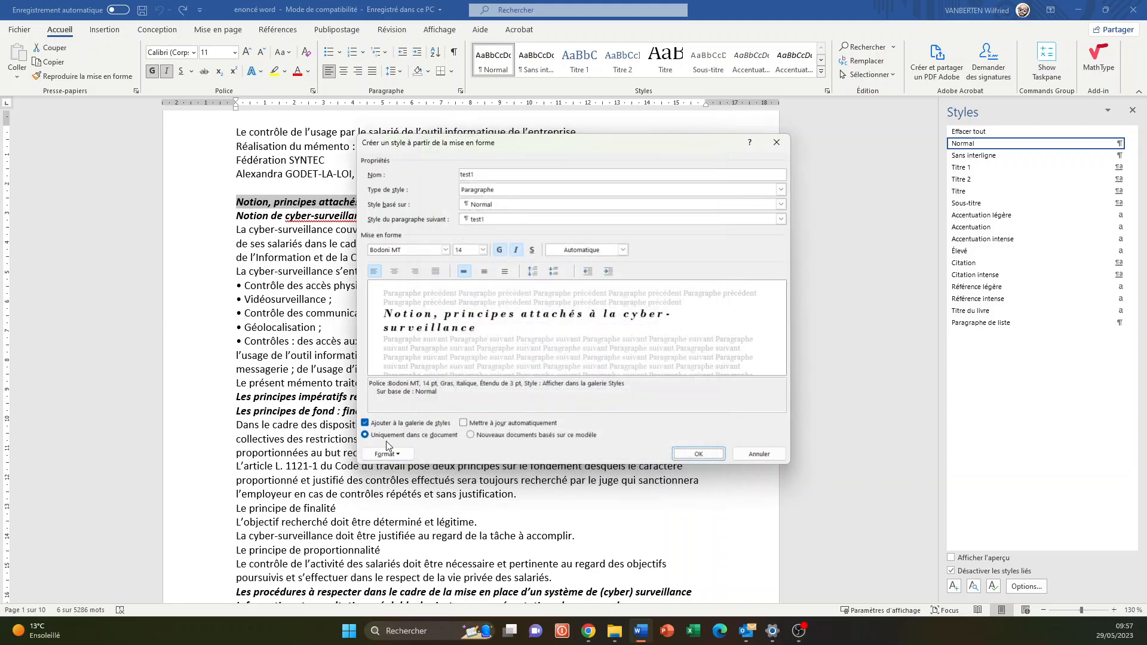
click(398, 454)
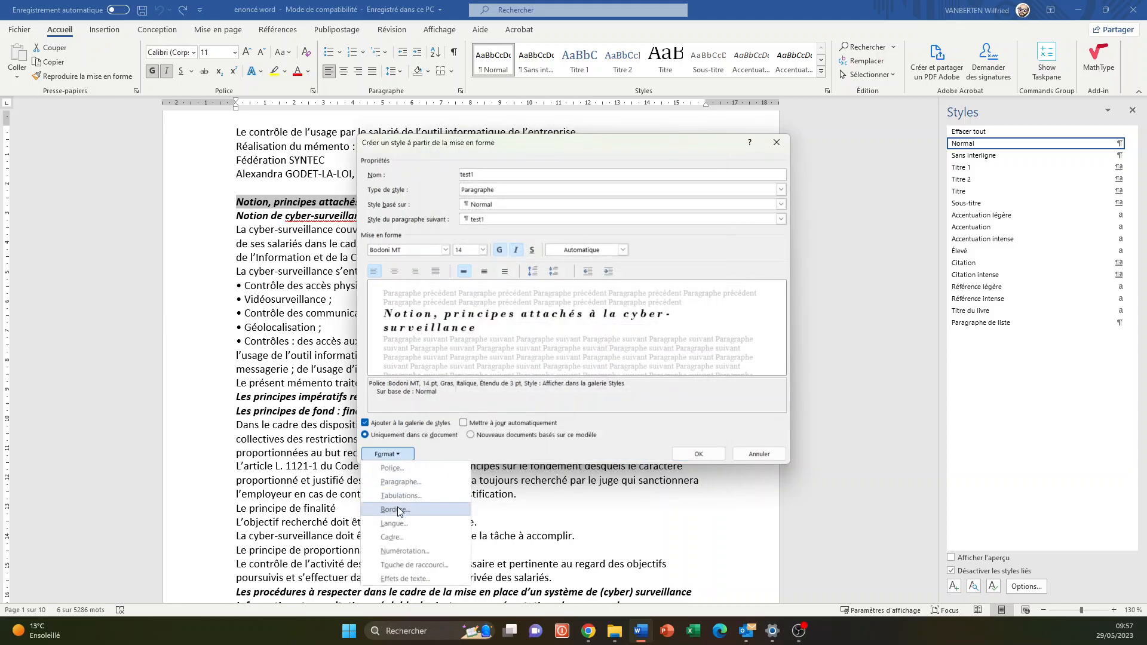
click(397, 511)
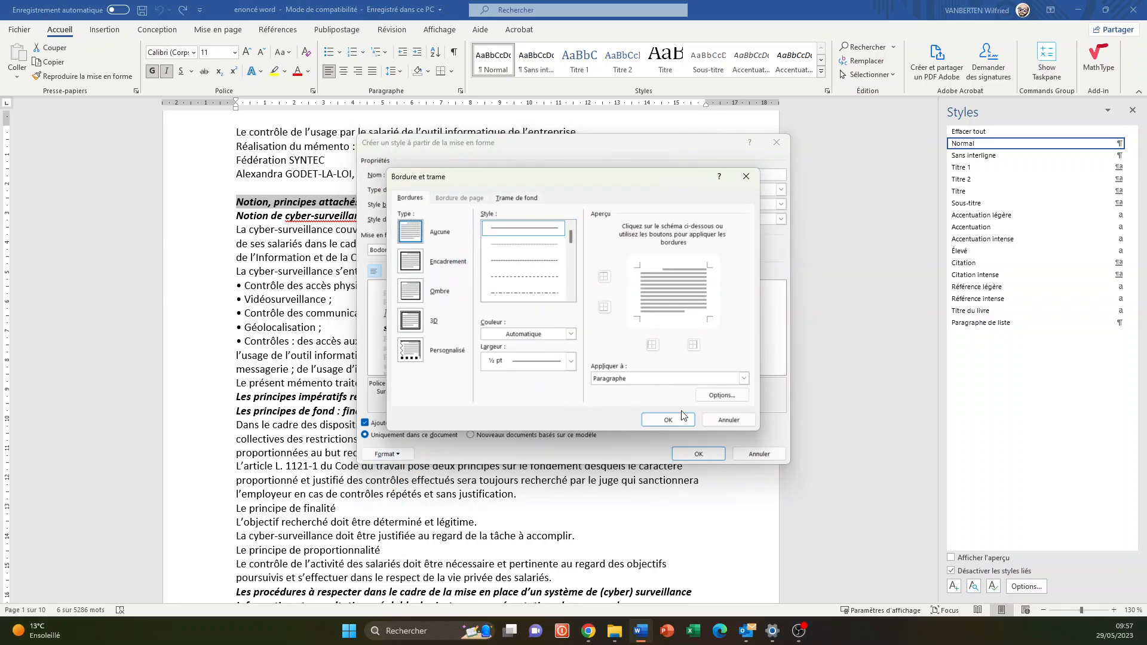
click(728, 420)
Add Roman numeral numbering (I., II., III.) to the new style.
click(387, 454)
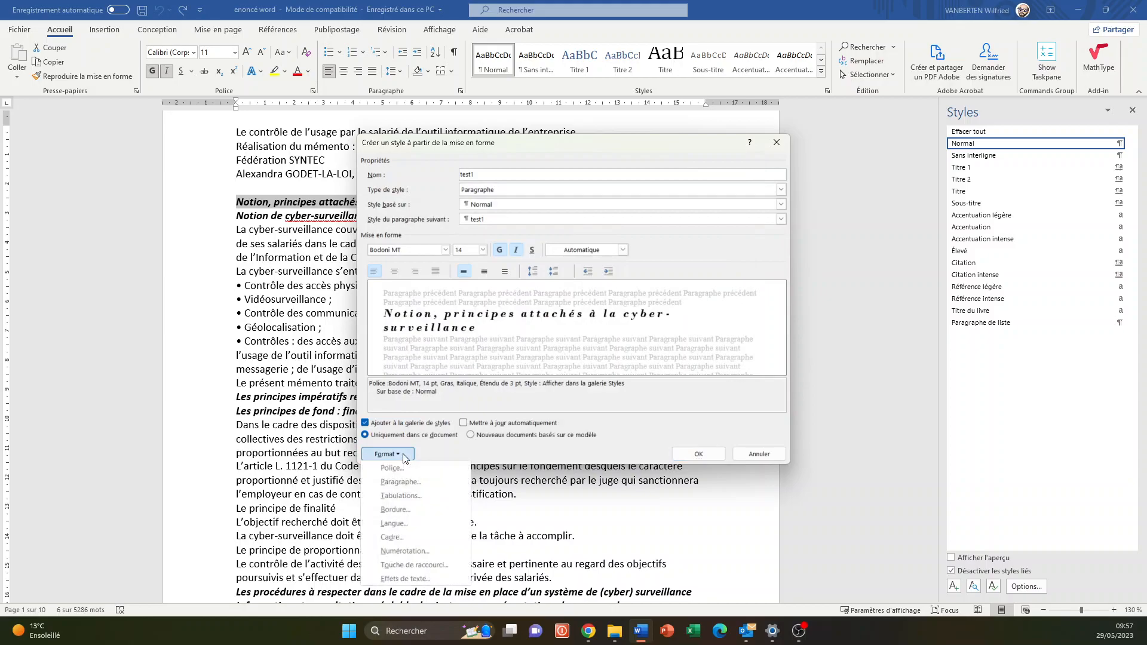
click(408, 547)
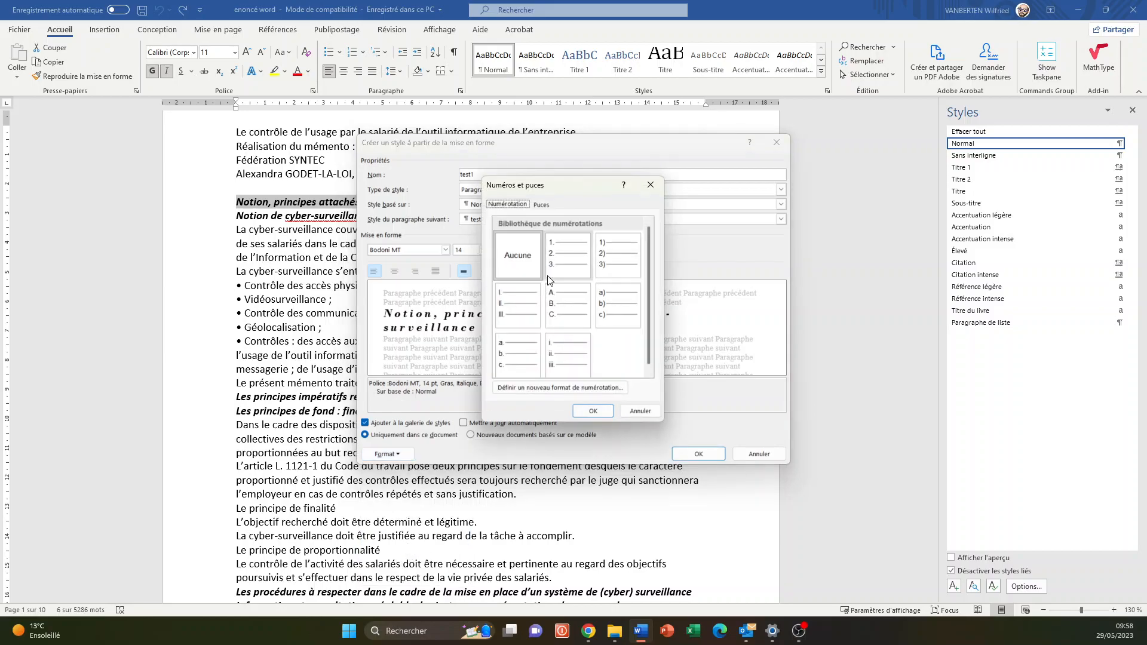
click(509, 306)
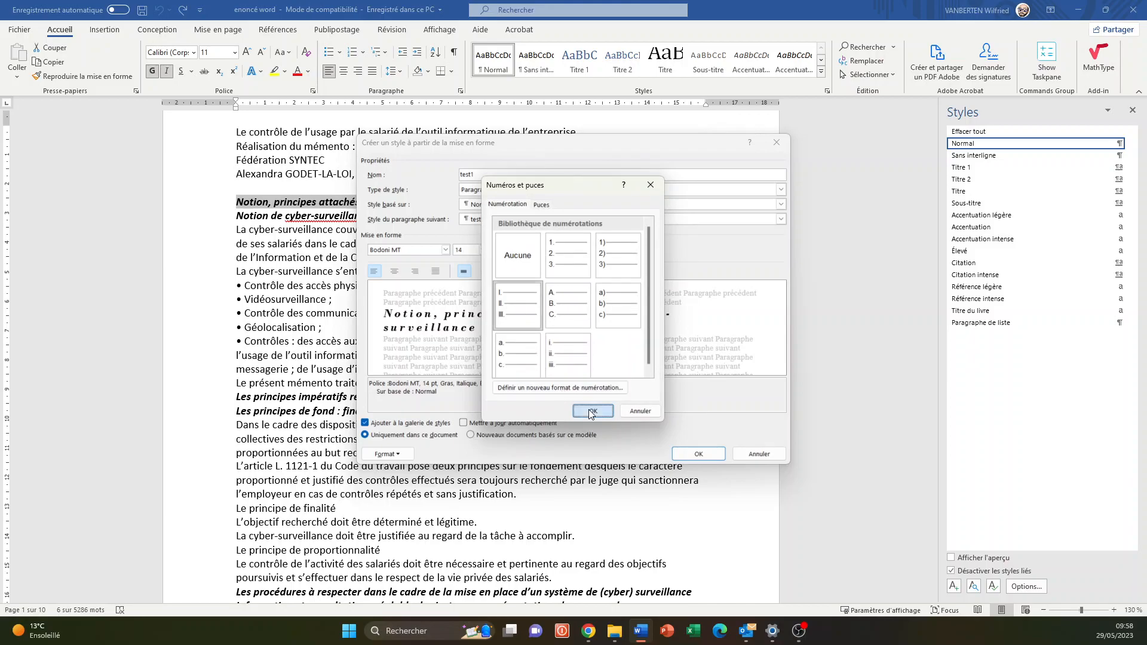
click(593, 411)
Give the style's text a preset shadow with 60% transparency, 4 pt blur, 0° angle and 3 pt distance, and create the style.
click(411, 455)
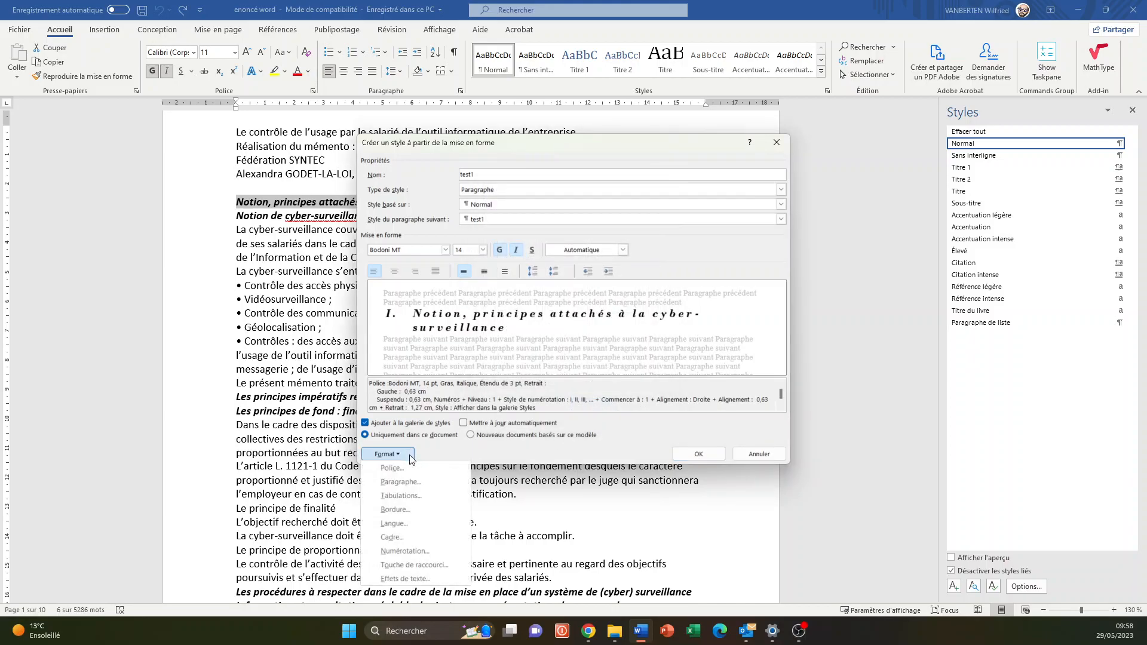
click(425, 577)
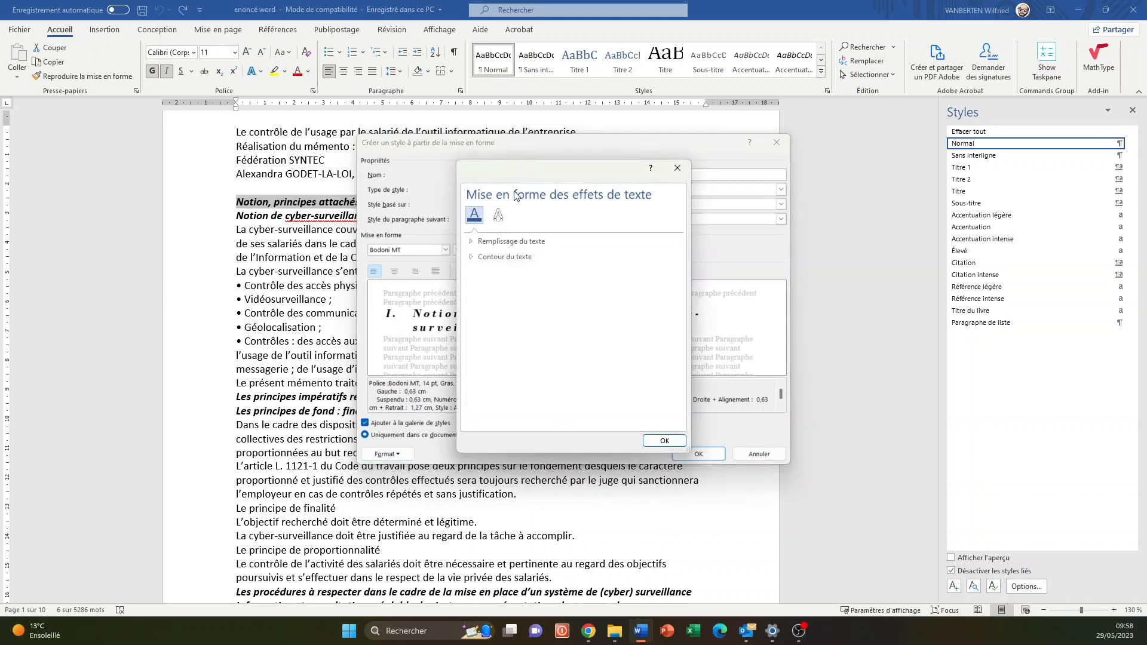
click(499, 217)
click(488, 241)
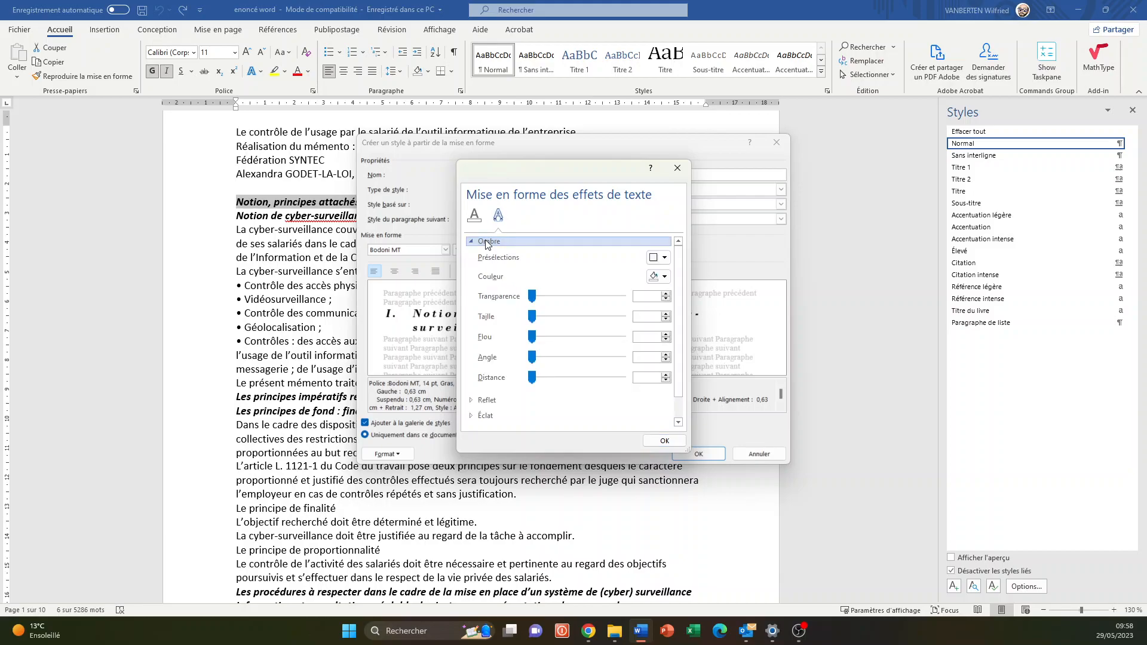
click(665, 257)
click(662, 388)
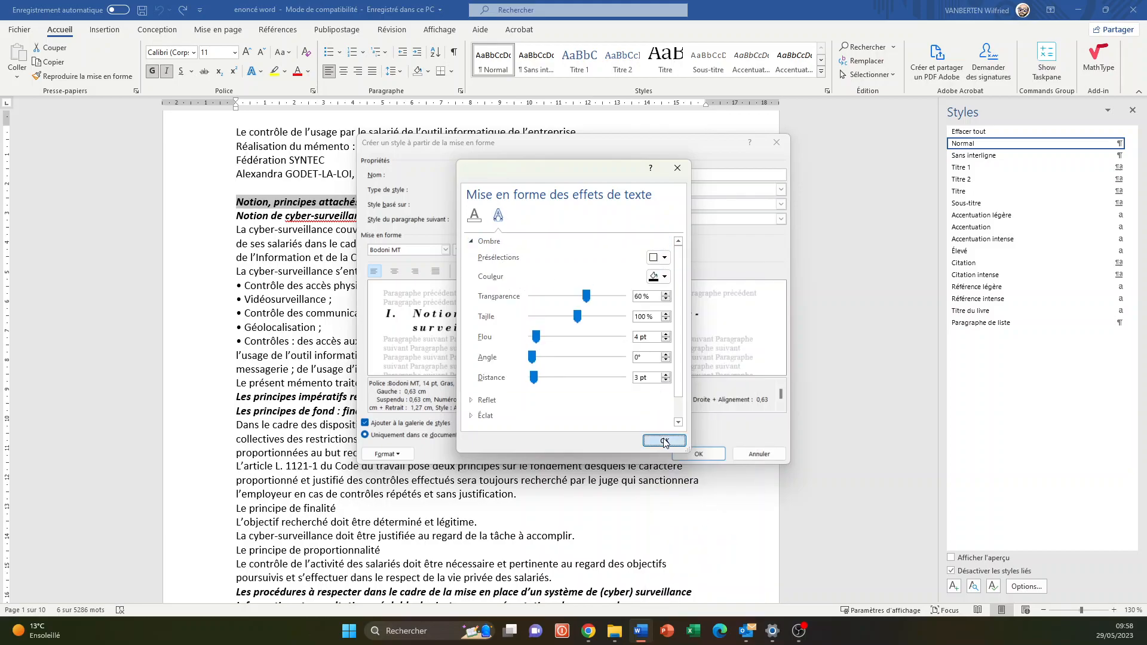
click(664, 442)
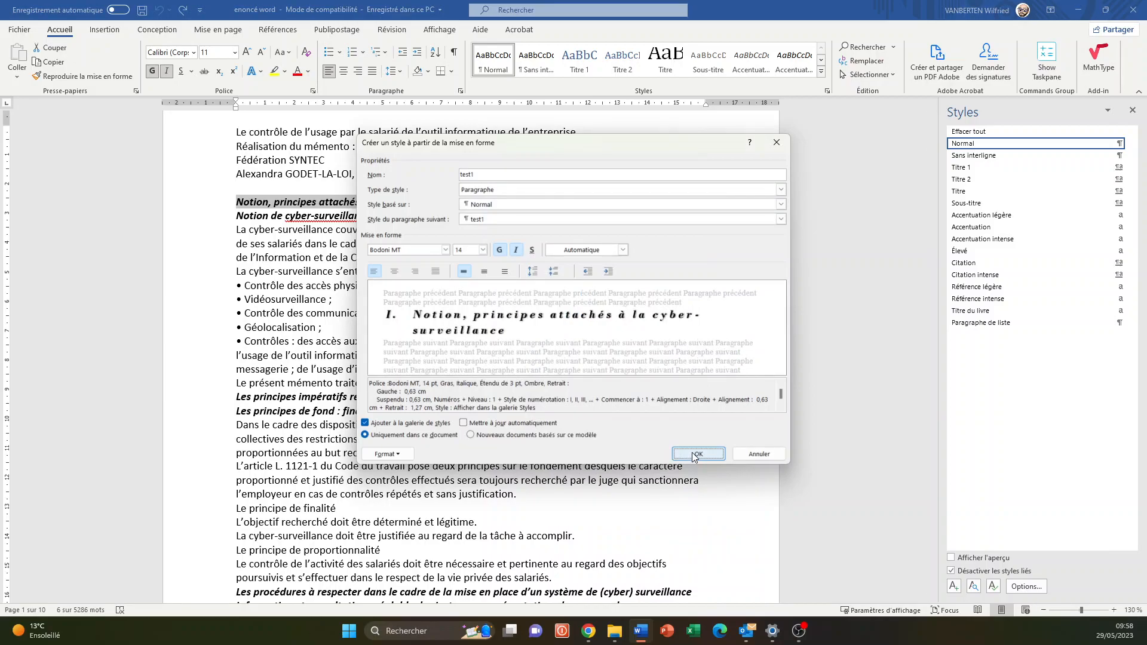
click(692, 453)
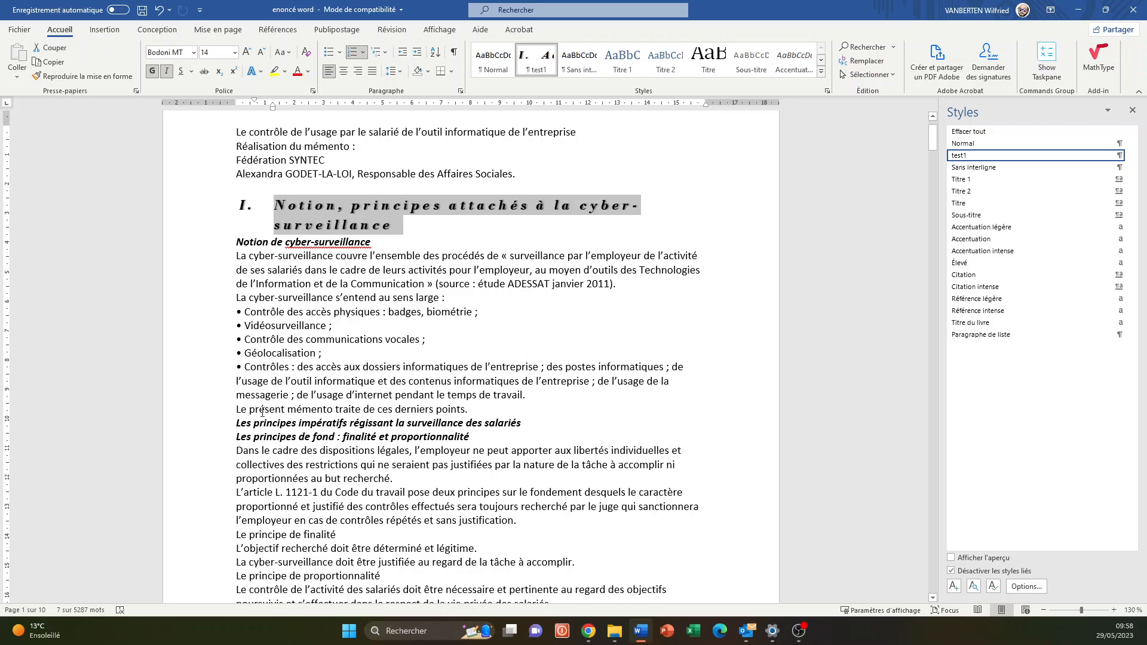
Apply the test1 style to the heading "Les principes impératifs régissant la surveillance des salariés".
click(223, 425)
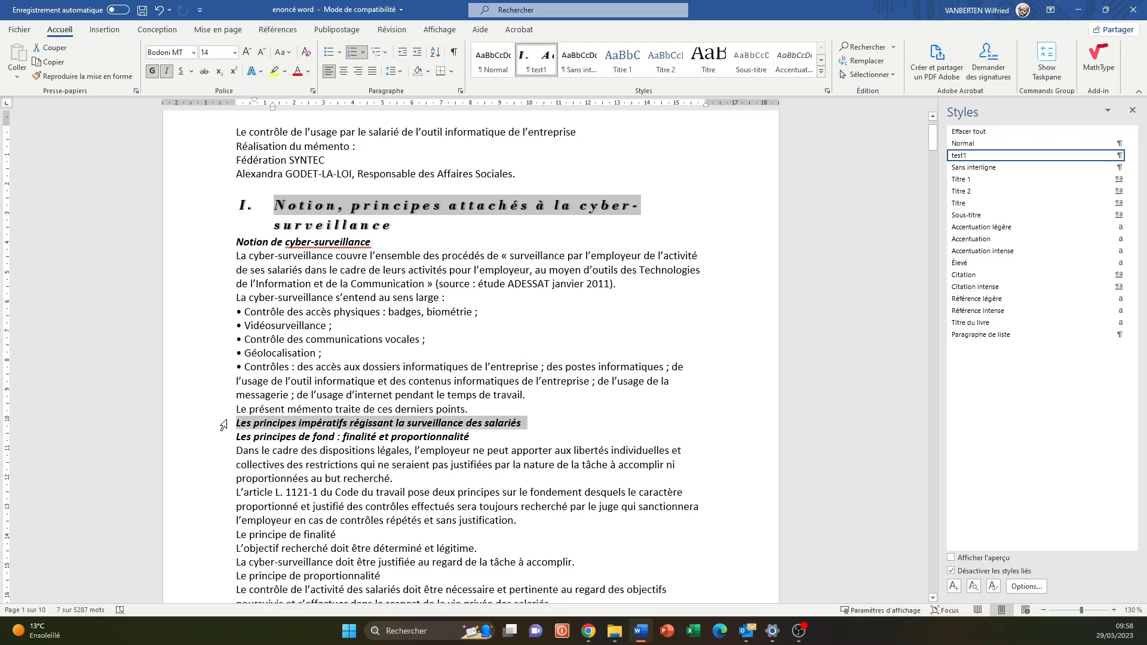
click(959, 157)
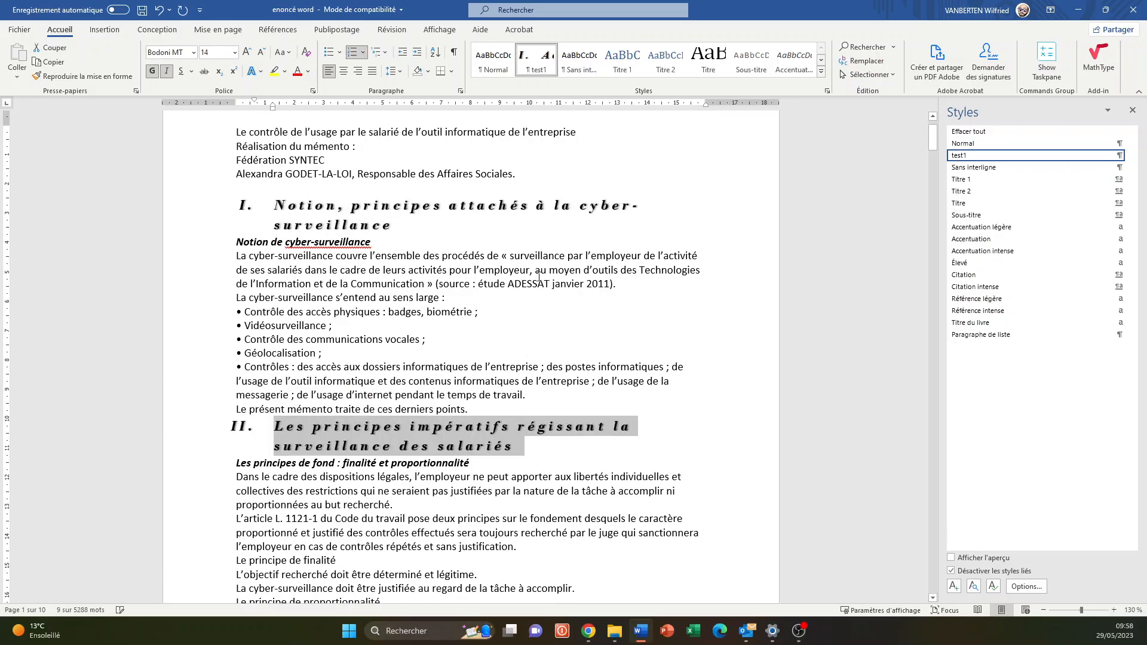
click(665, 490)
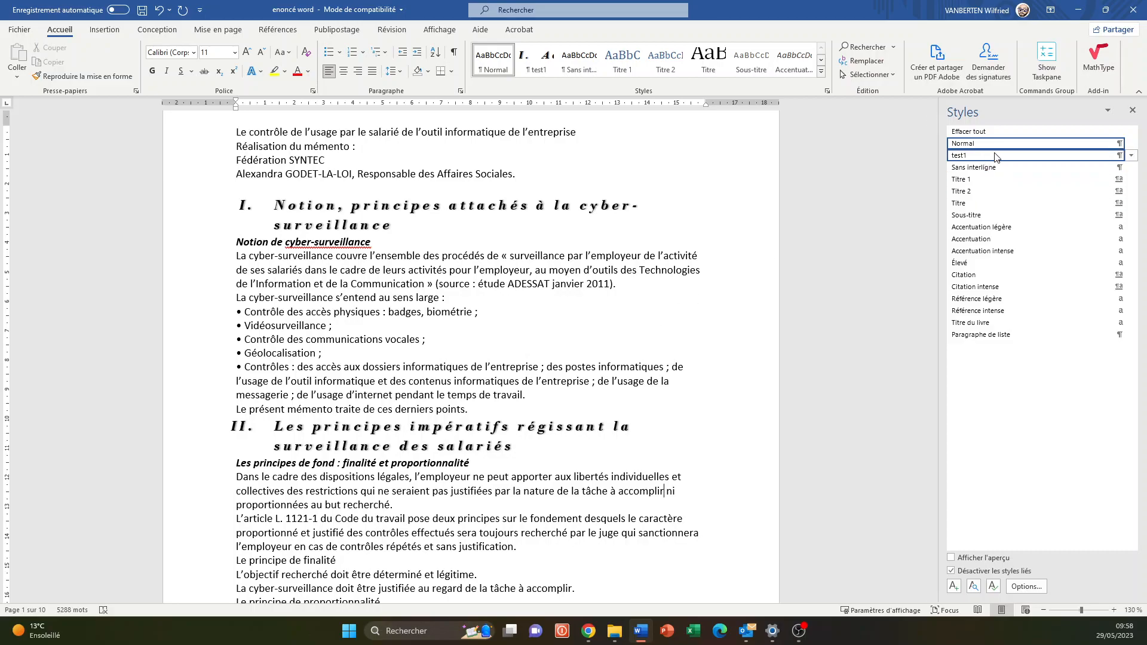
Modify the test1 style to use a lighter blue Texte 2 theme shade as its font colour.
click(1132, 157)
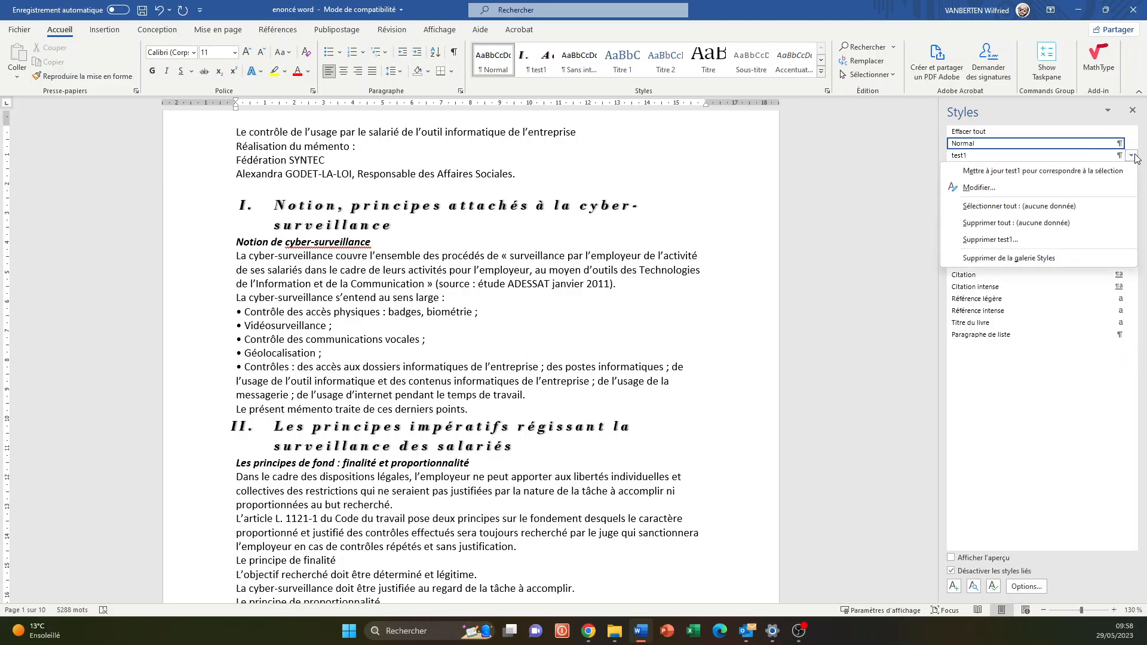
click(1041, 184)
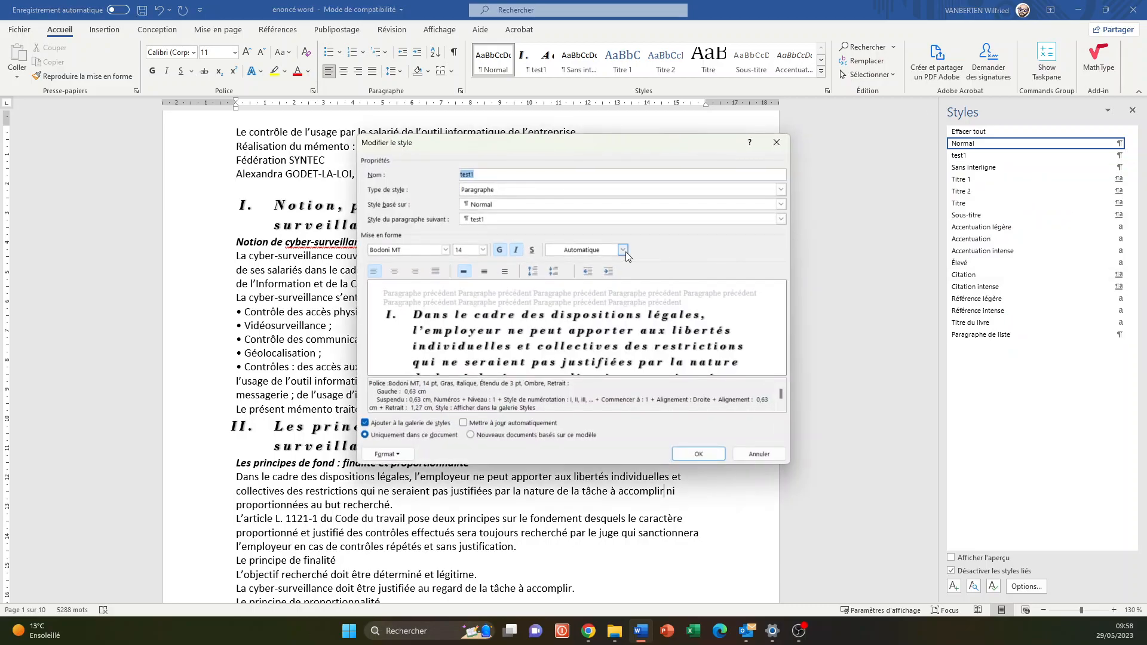
click(624, 250)
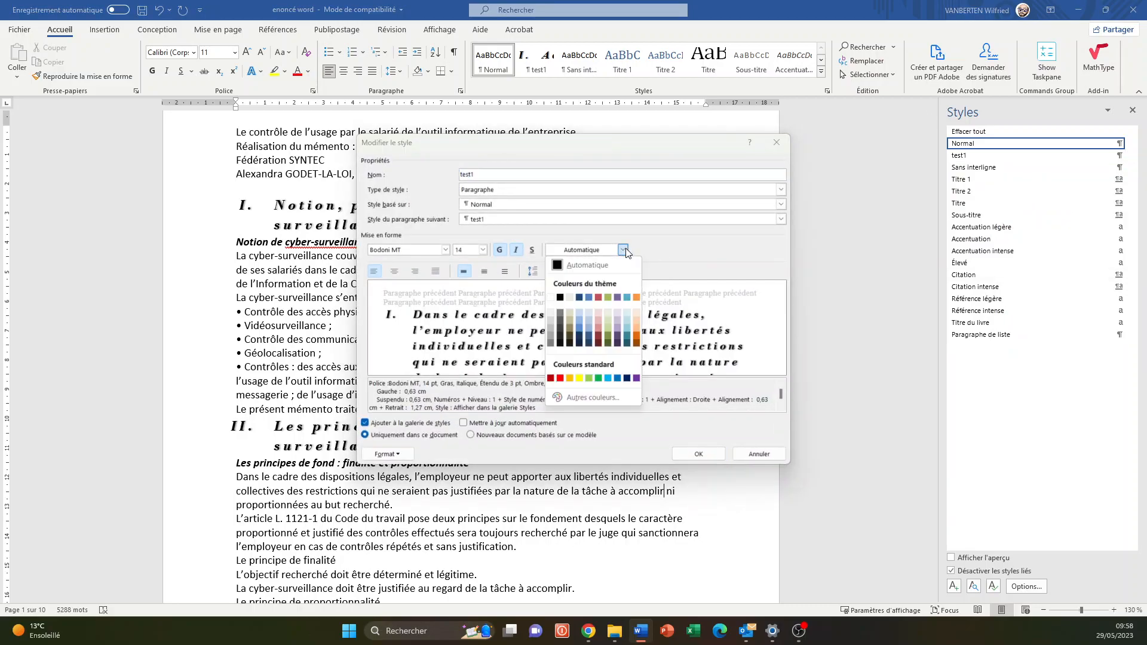
click(579, 327)
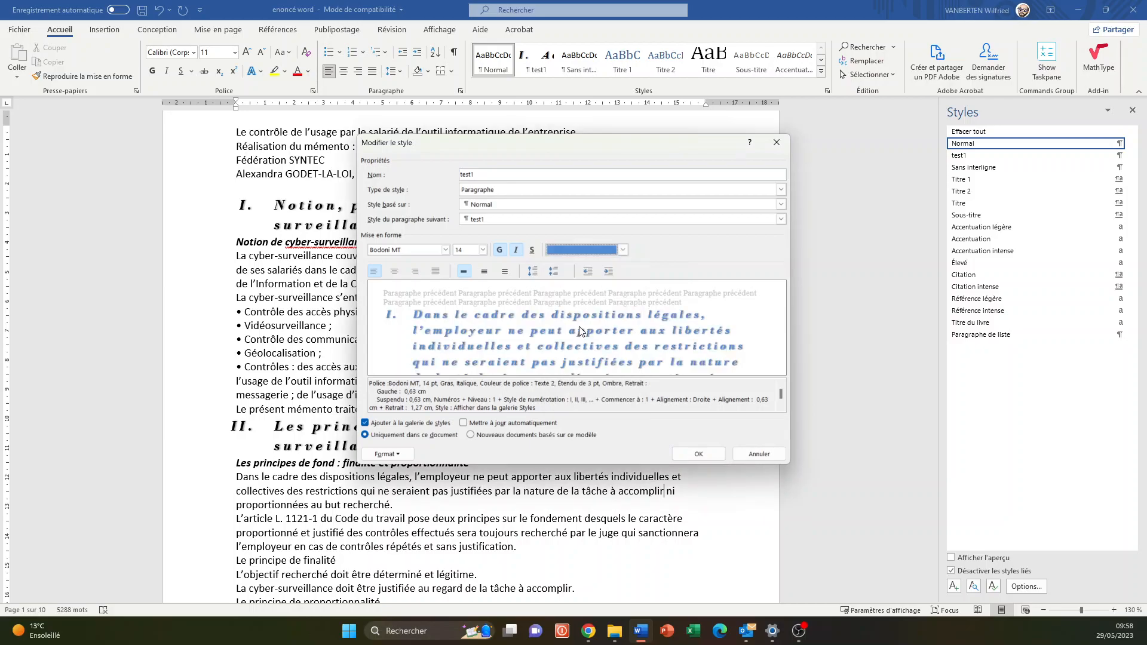
click(691, 457)
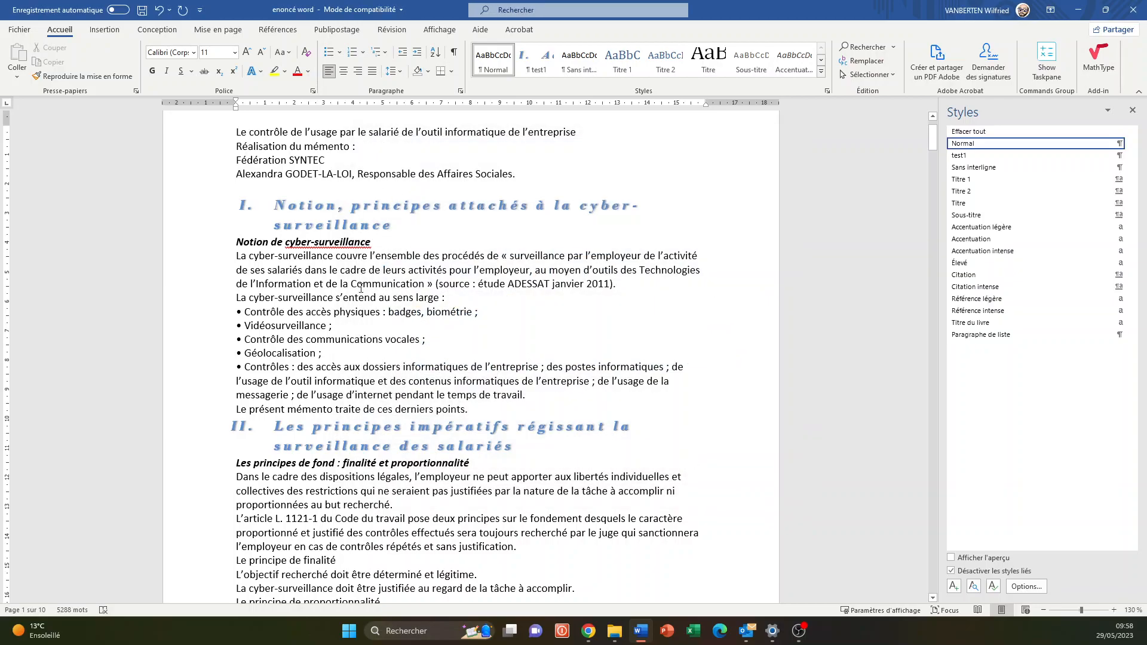